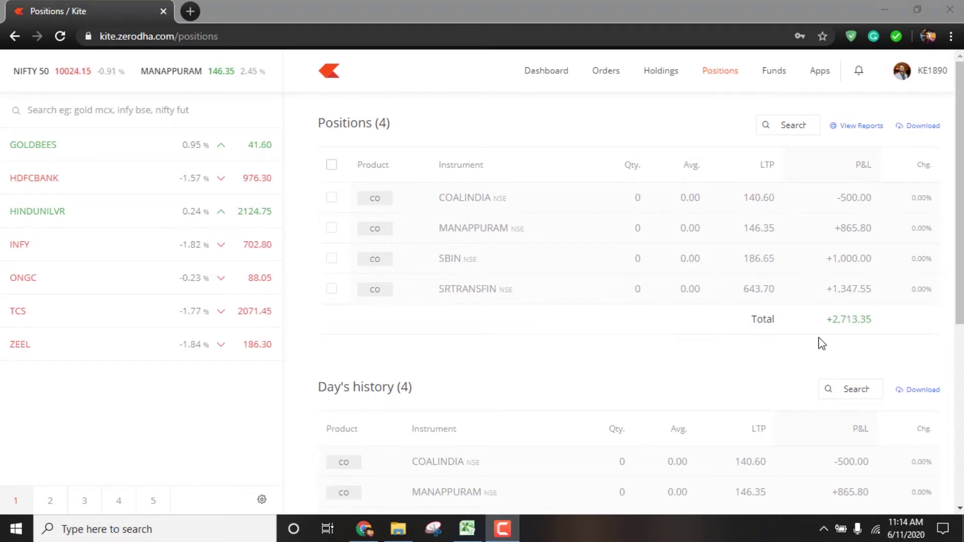
Note the +2,713.35 total P&L on Kite's positions page, then switch to the Trading_Strategies workbook.
left_click(829, 320)
left_click_drag(828, 320, 873, 320)
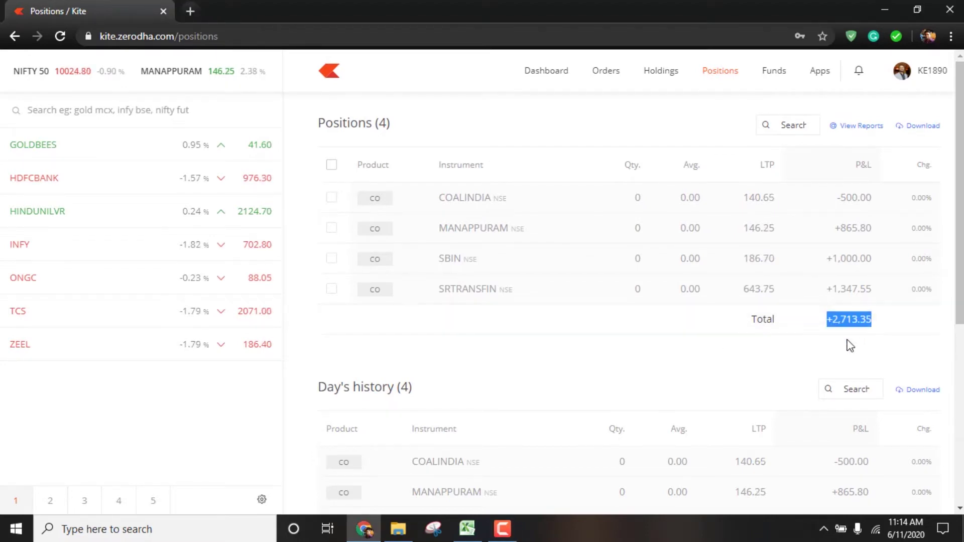
left_click(831, 340)
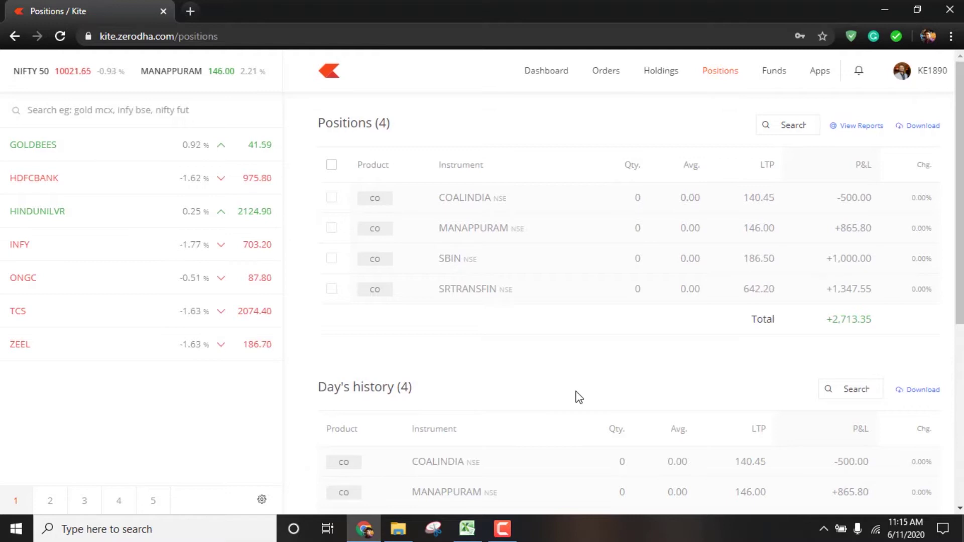
left_click(467, 528)
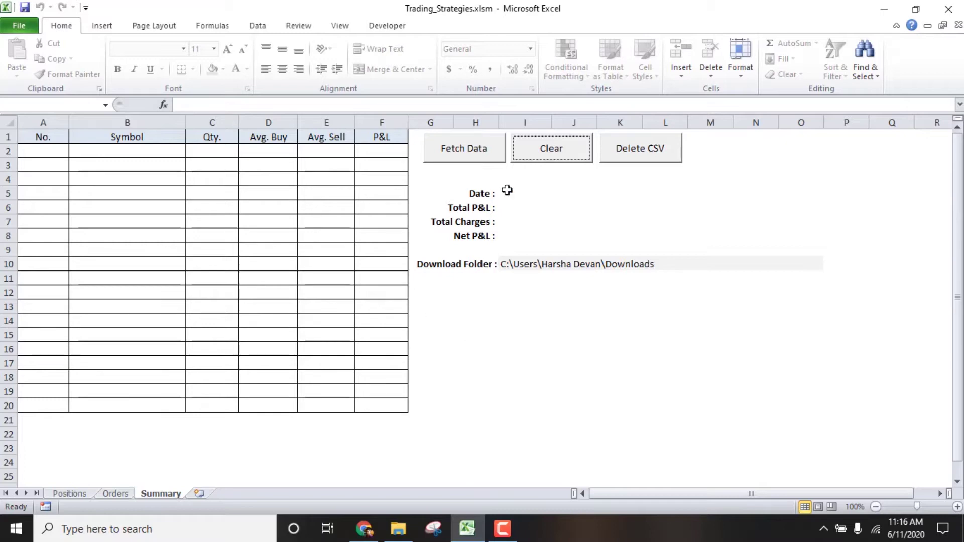
left_click(494, 319)
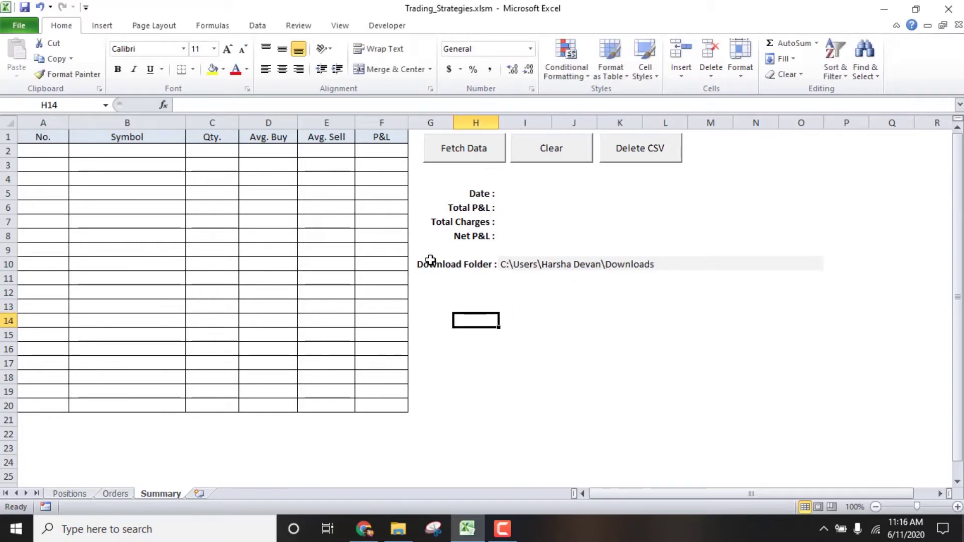
left_click_drag(431, 262, 801, 267)
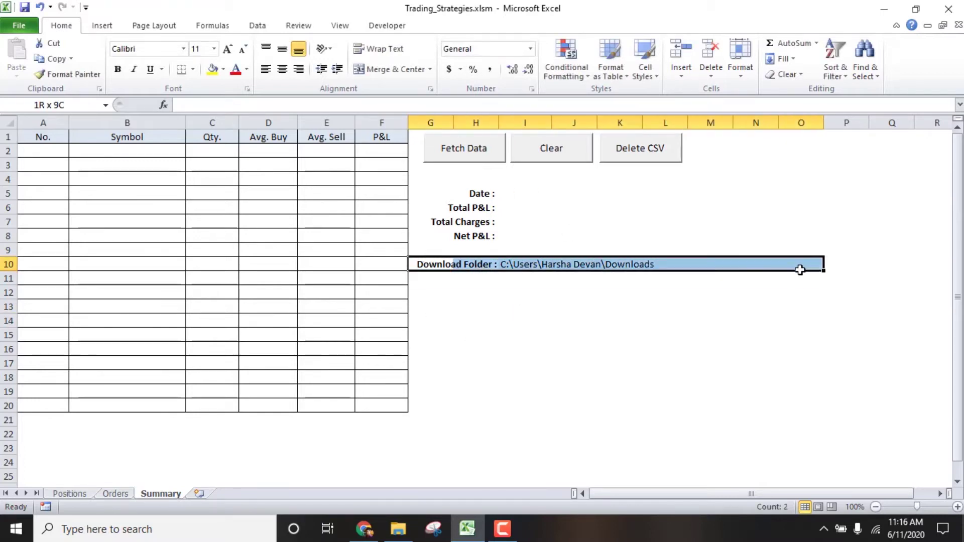
left_click(536, 344)
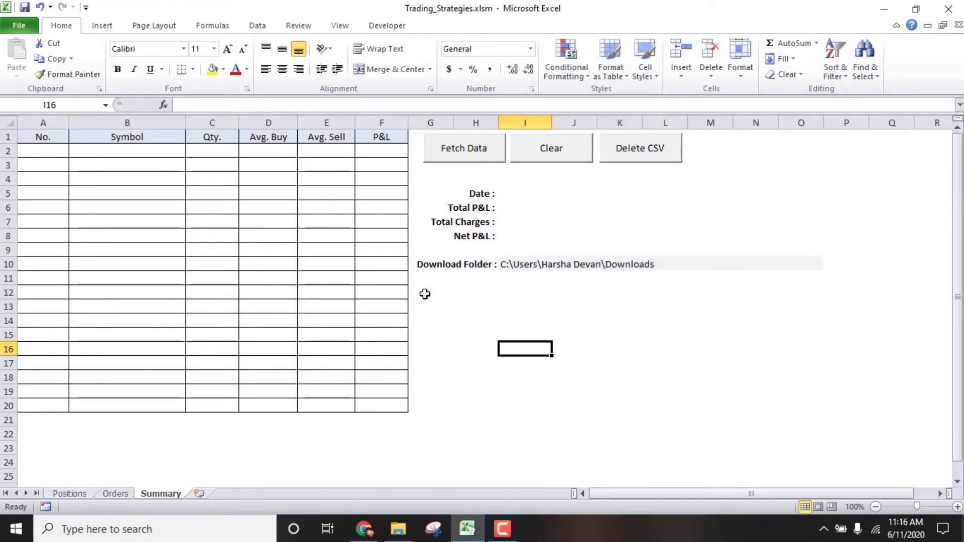
left_click(511, 263)
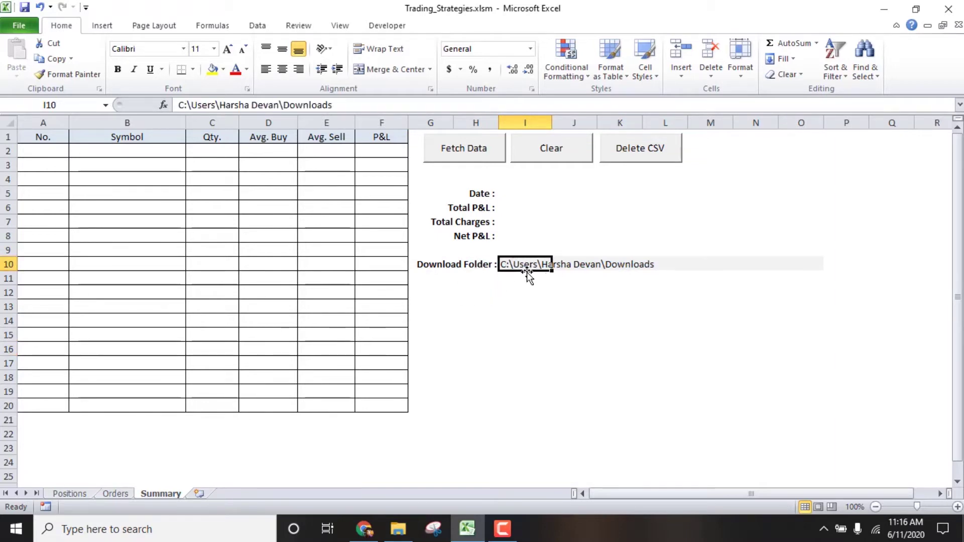
left_click(494, 298)
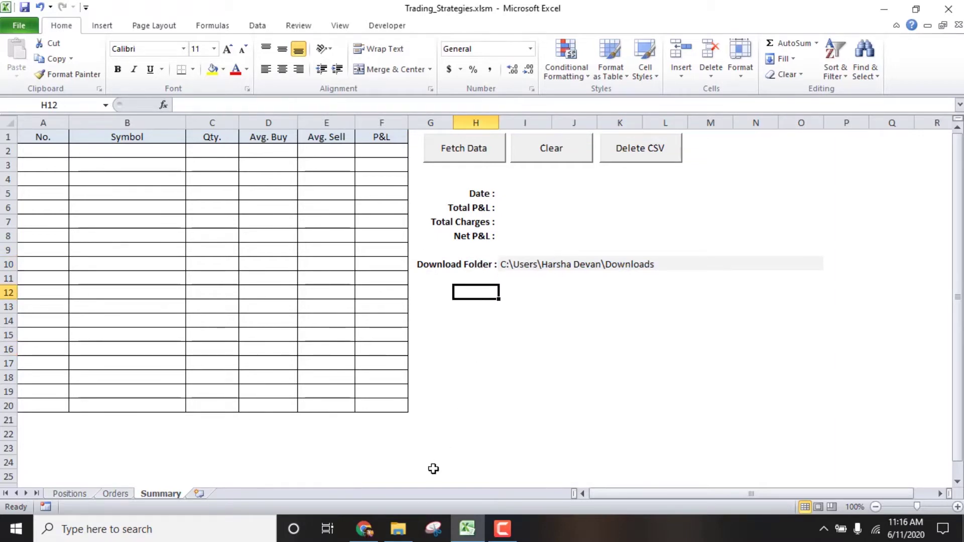
Copy the Downloads folder's location path from its Properties Location tab.
left_click(399, 530)
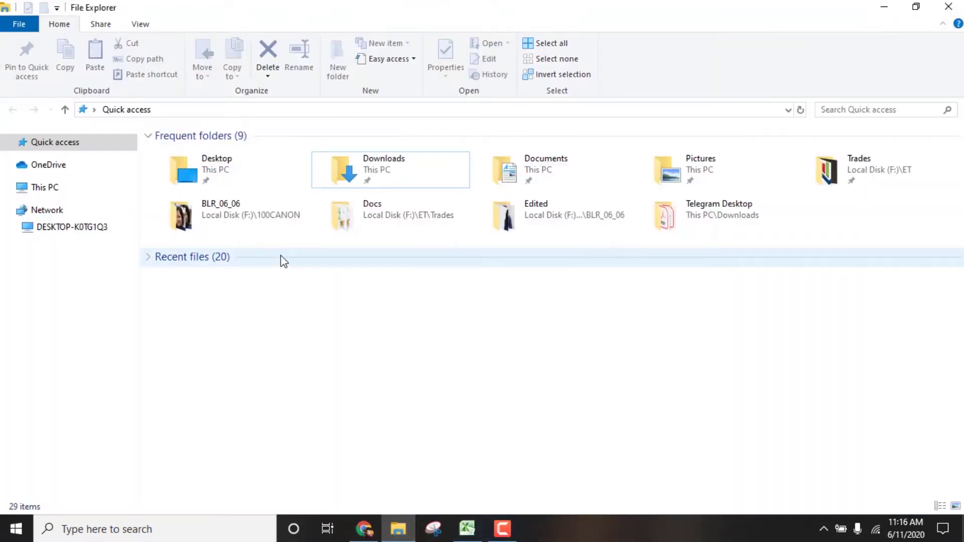
right_click(384, 166)
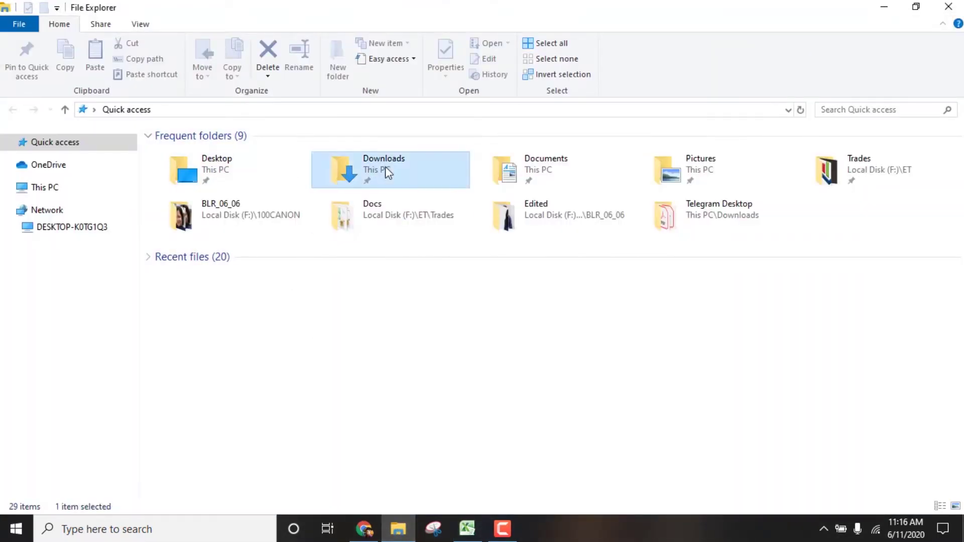
left_click(436, 501)
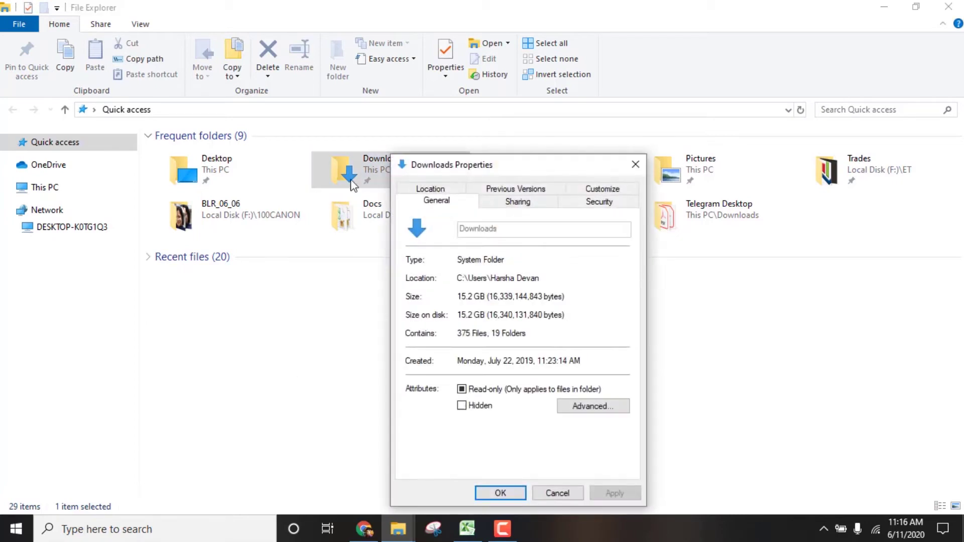
left_click(430, 188)
right_click(511, 308)
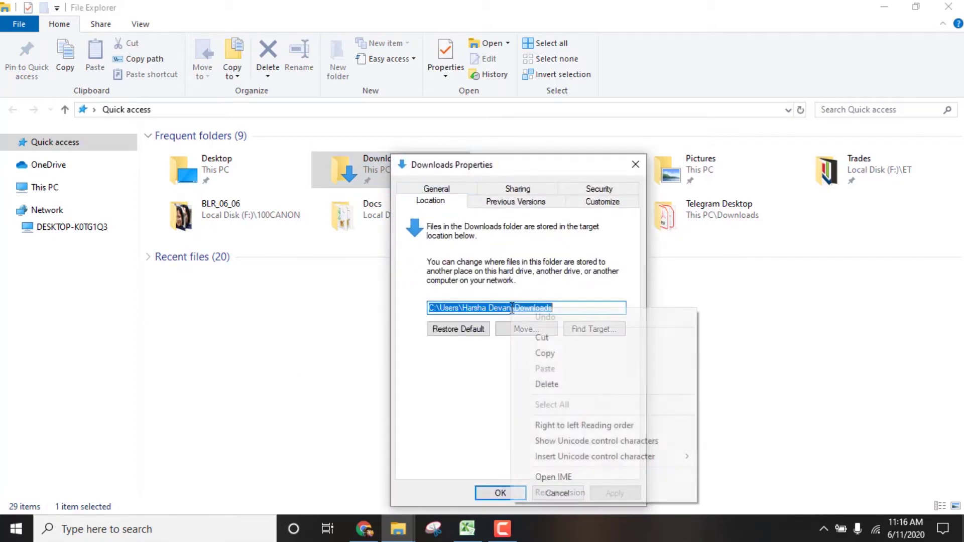
left_click(561, 356)
Replace the Download Folder path in cell I10 with the copied Downloads location.
key("alt+Tab")
key("Delete")
left_click(268, 105)
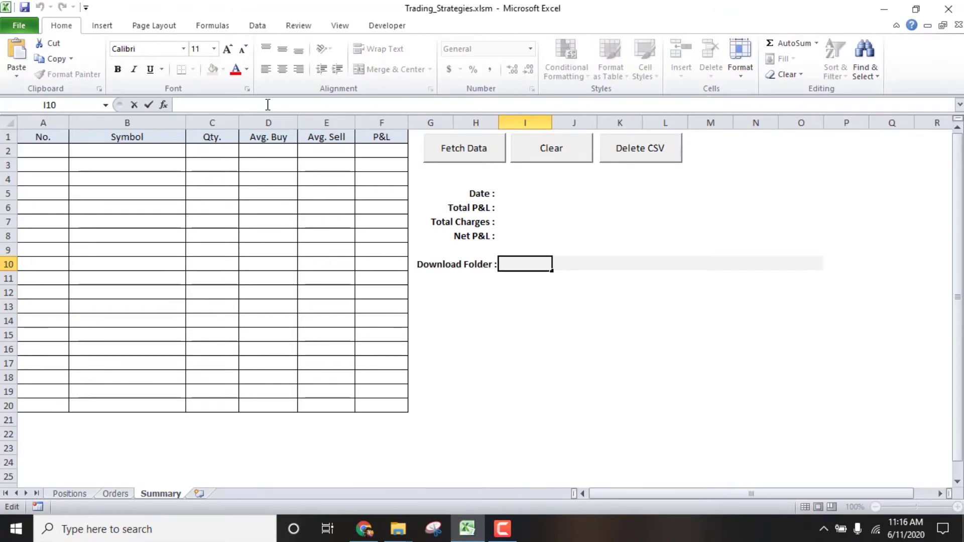
key("ctrl+v")
key("Return")
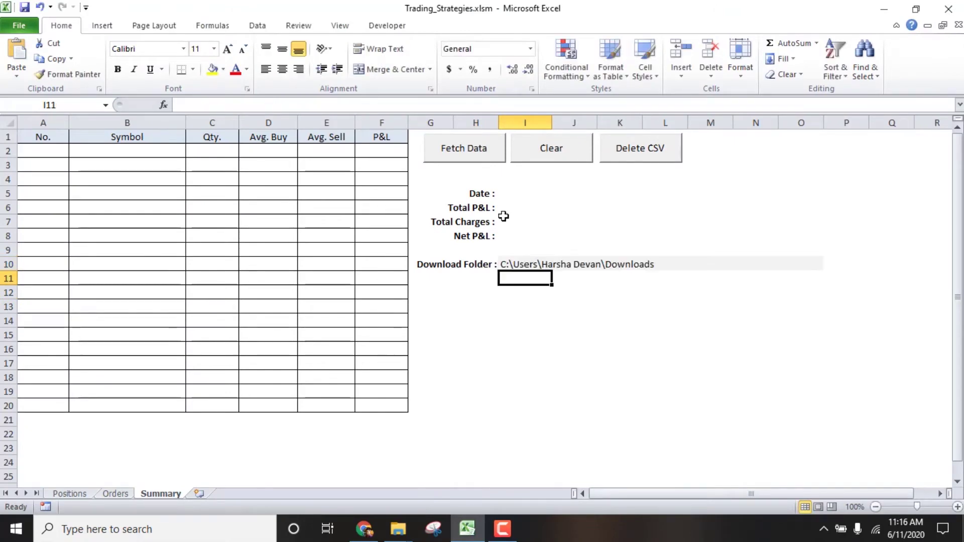
left_click(511, 262)
left_click(494, 287)
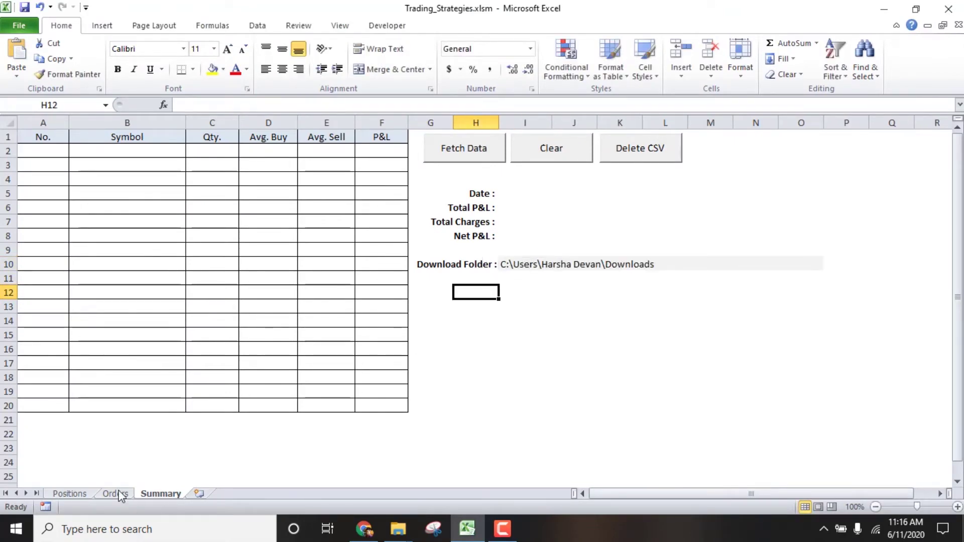
Review the Positions table and the Orders sheet's order and charge columns (Amount to Stamp Duty).
left_click(79, 494)
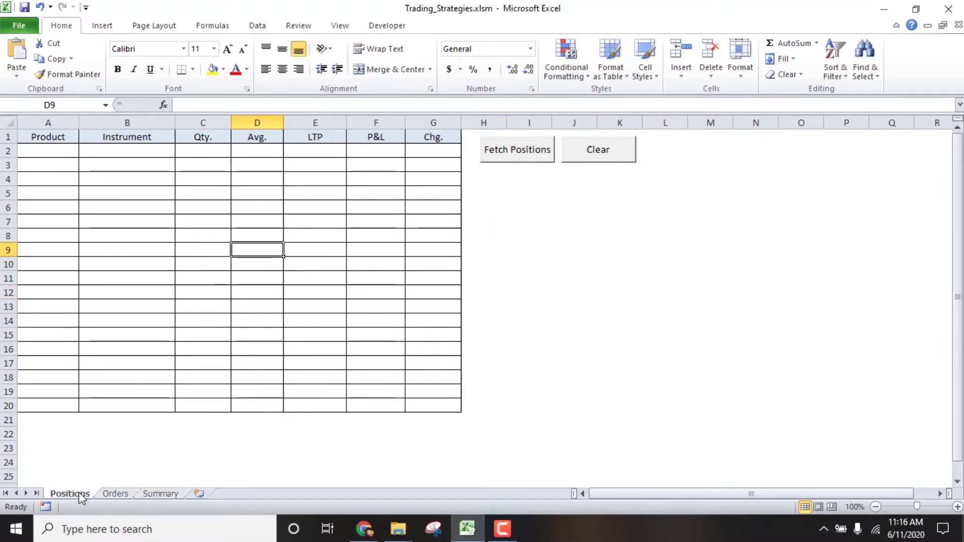
left_click_drag(46, 137, 432, 355)
left_click(116, 493)
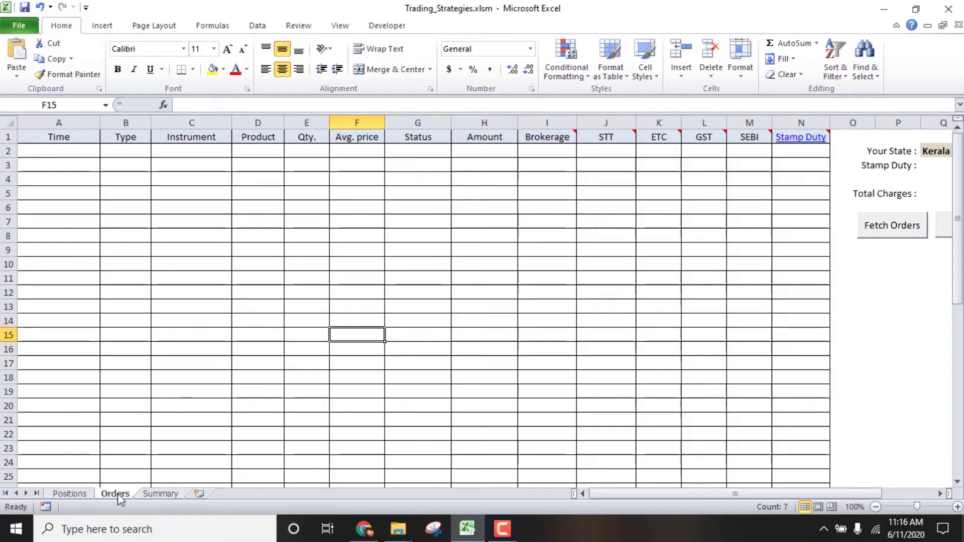
left_click_drag(47, 136, 415, 300)
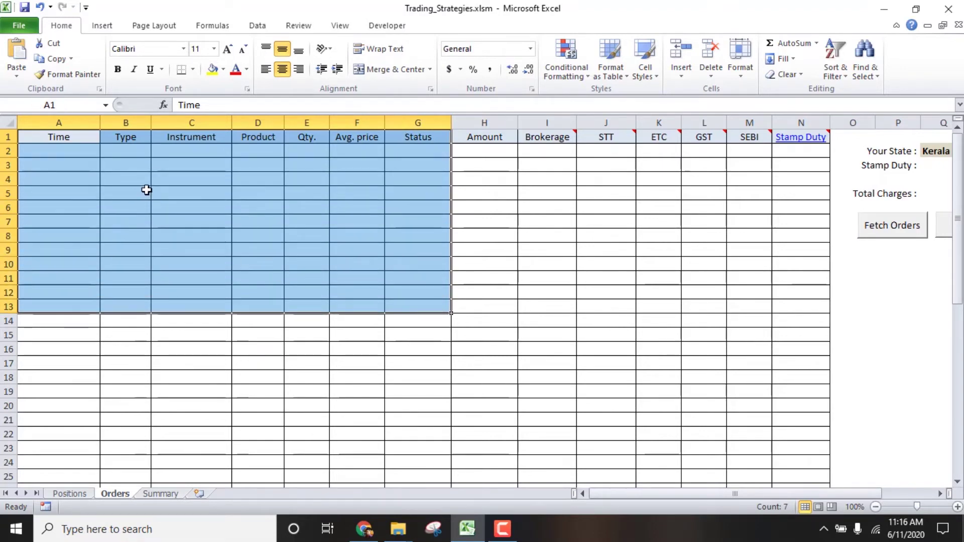
left_click_drag(484, 137, 791, 309)
left_click(581, 434)
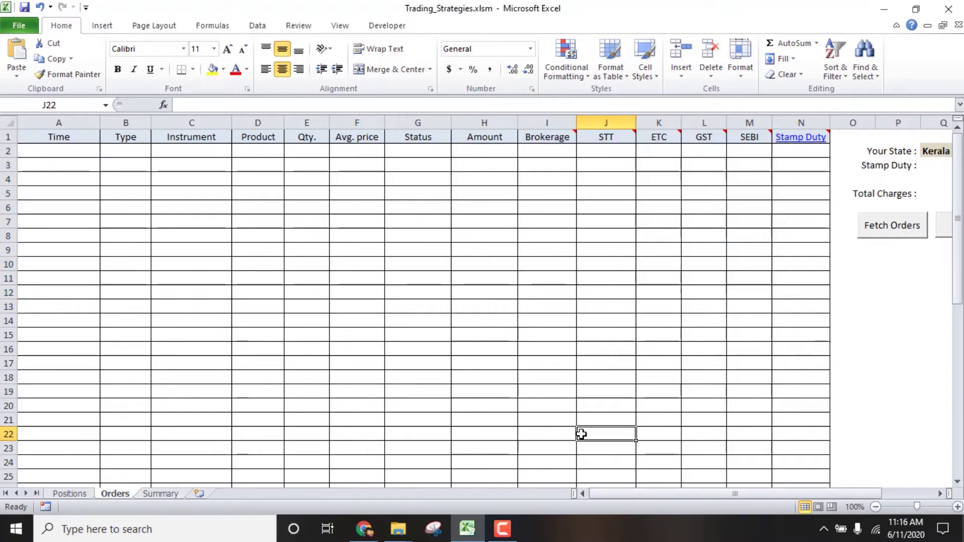
left_click_drag(598, 493, 617, 493)
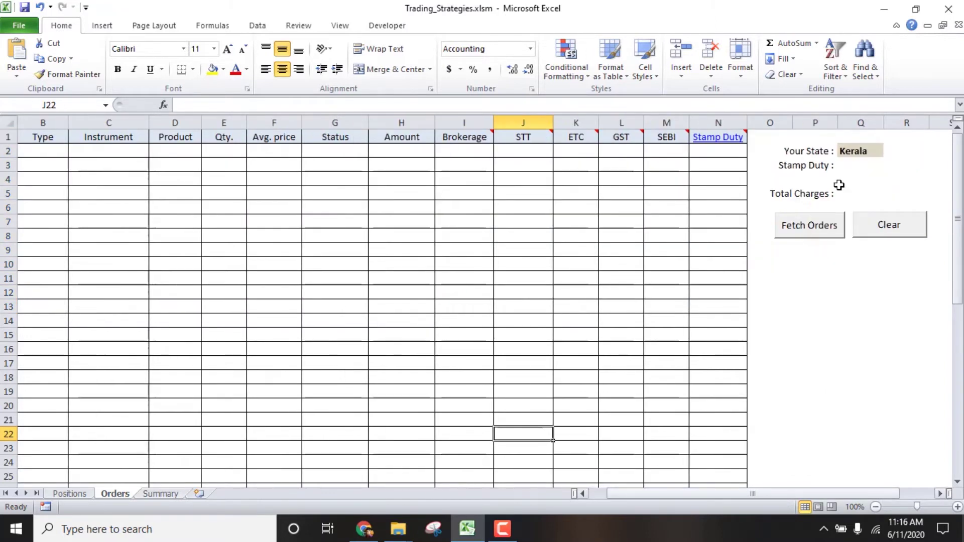
Keep Kerala as the state in Q2 and check the Stamp Duty value cell.
left_click(853, 150)
left_click(889, 151)
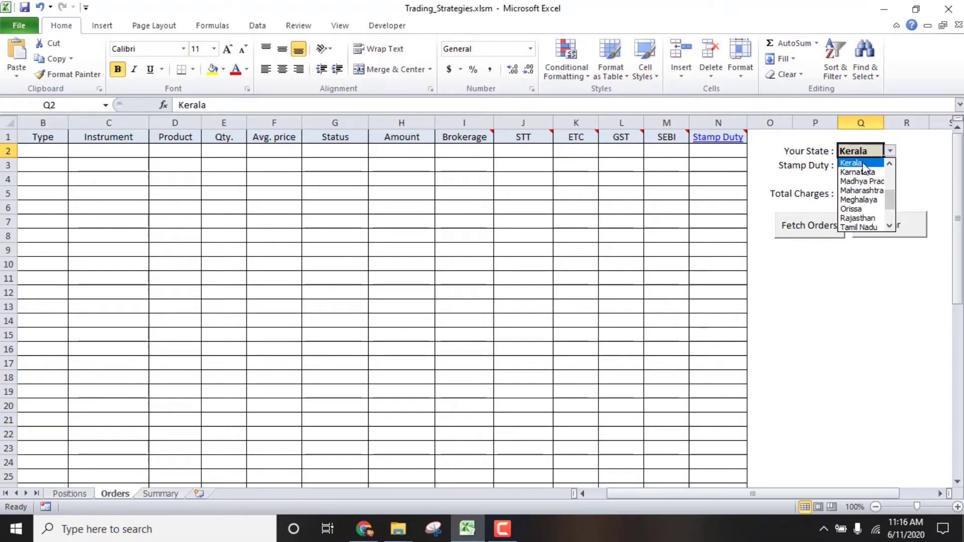
left_click(869, 164)
left_click(862, 166)
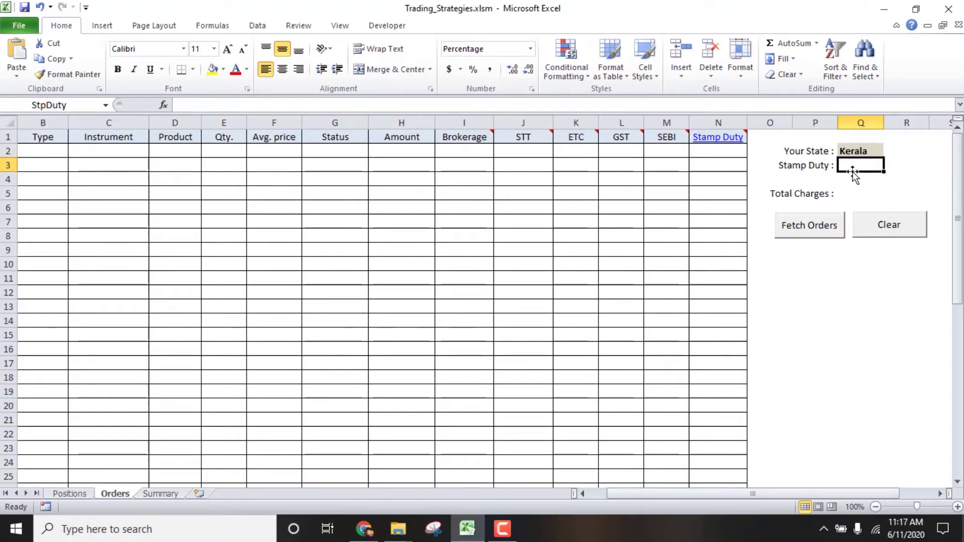
left_click(730, 216)
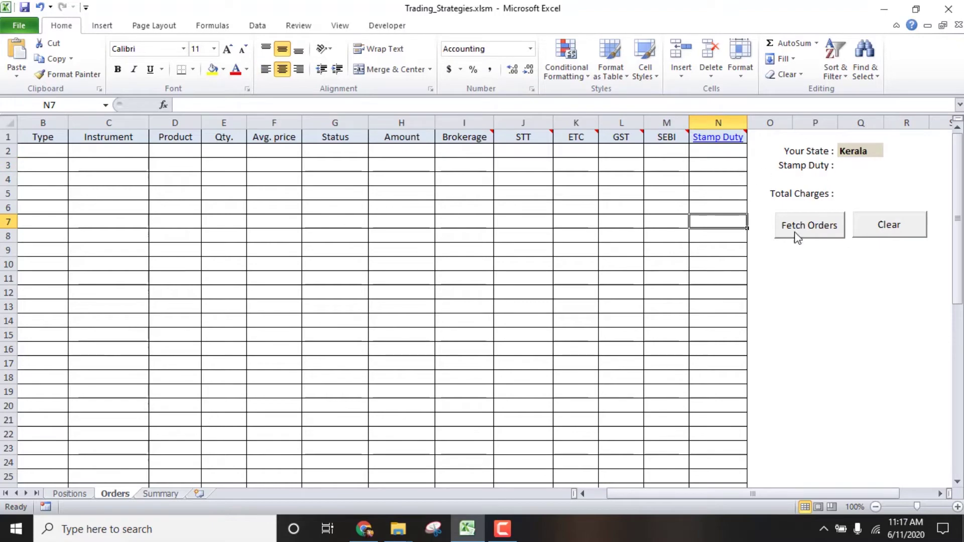
Look up Kerala's 0.002% intraday rate in SAMCO's state-wise stamp duty table, then close the page.
left_click(706, 143)
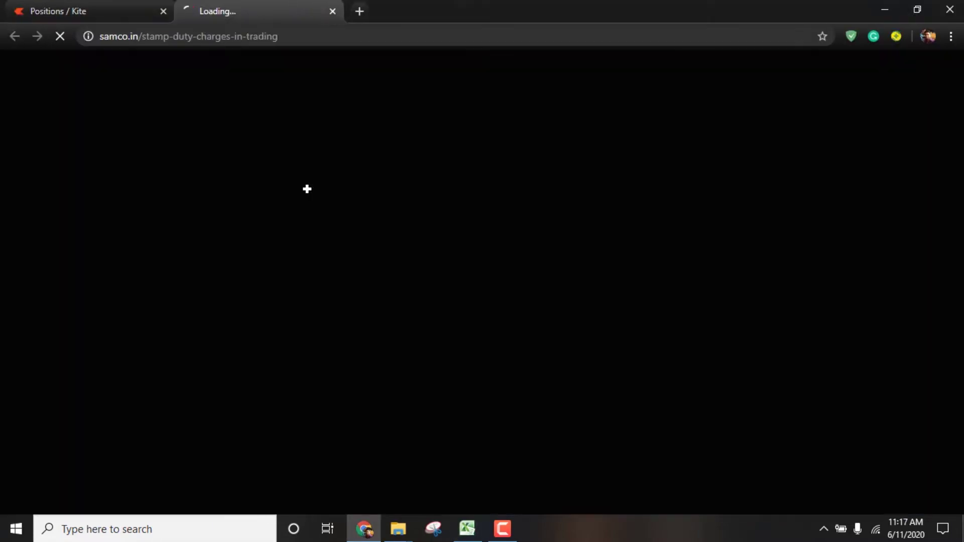
scroll(250, 285, "down", 2)
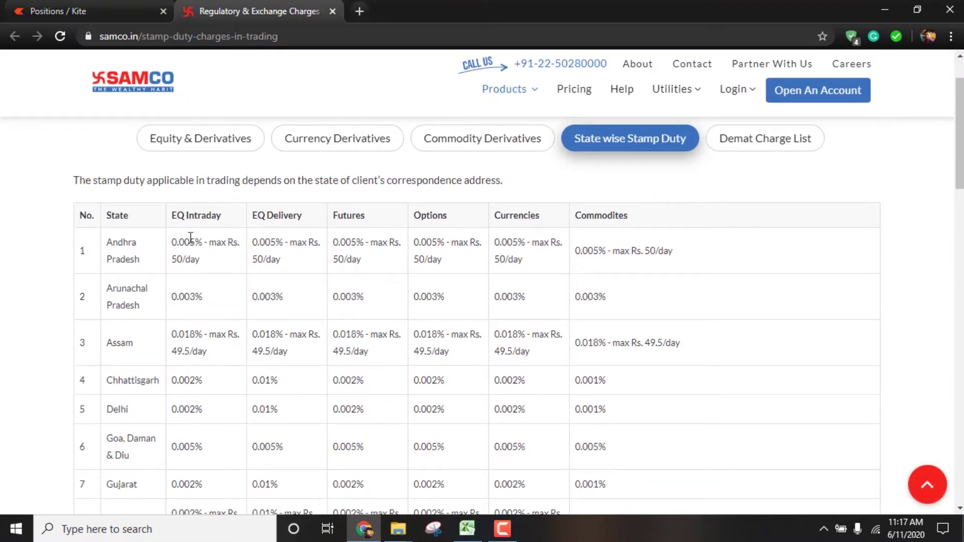
scroll(189, 245, "down", 4)
scroll(211, 299, "down", 3)
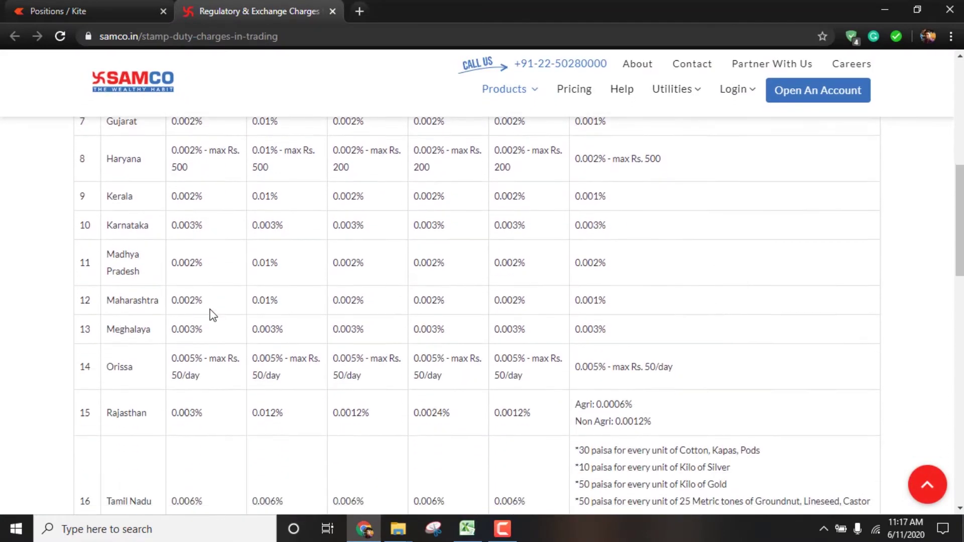
scroll(213, 329, "up", 7)
scroll(213, 329, "up", 2)
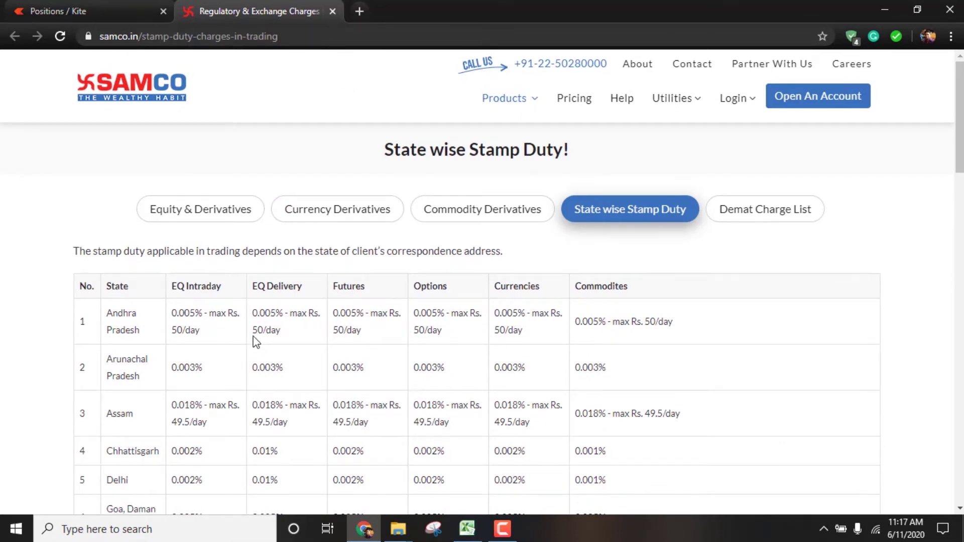
left_click(333, 11)
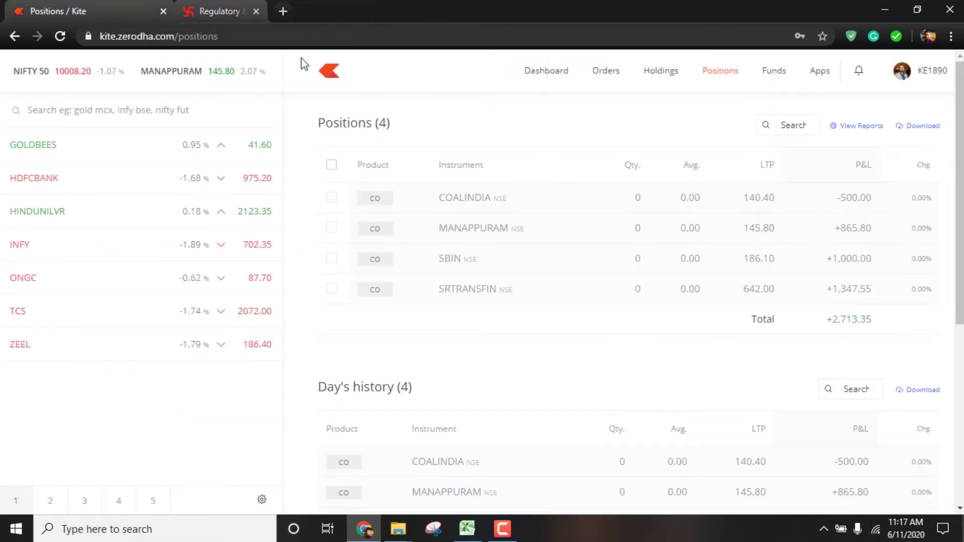
Run Delete CSV on the Summary sheet, which raises a 'position CSV not available' File Error.
left_click(467, 529)
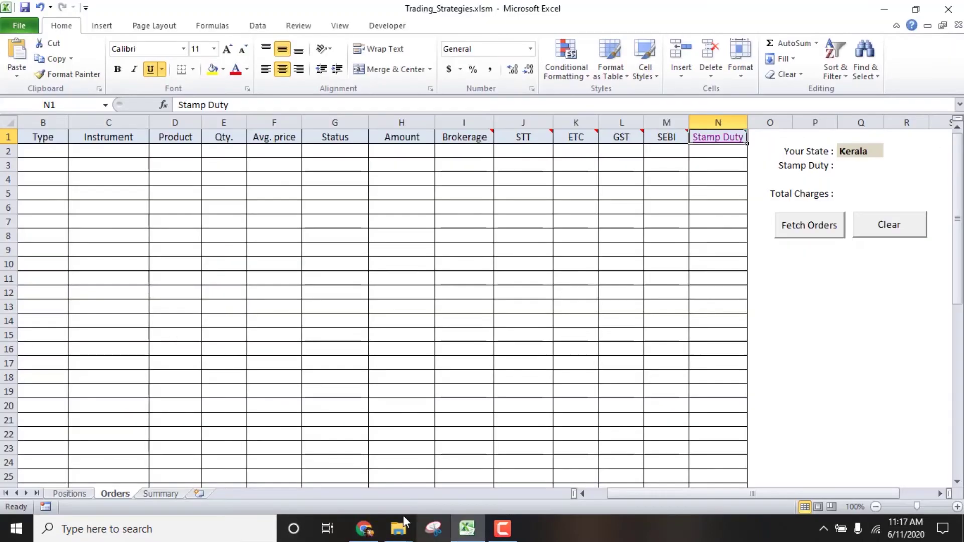
left_click(159, 493)
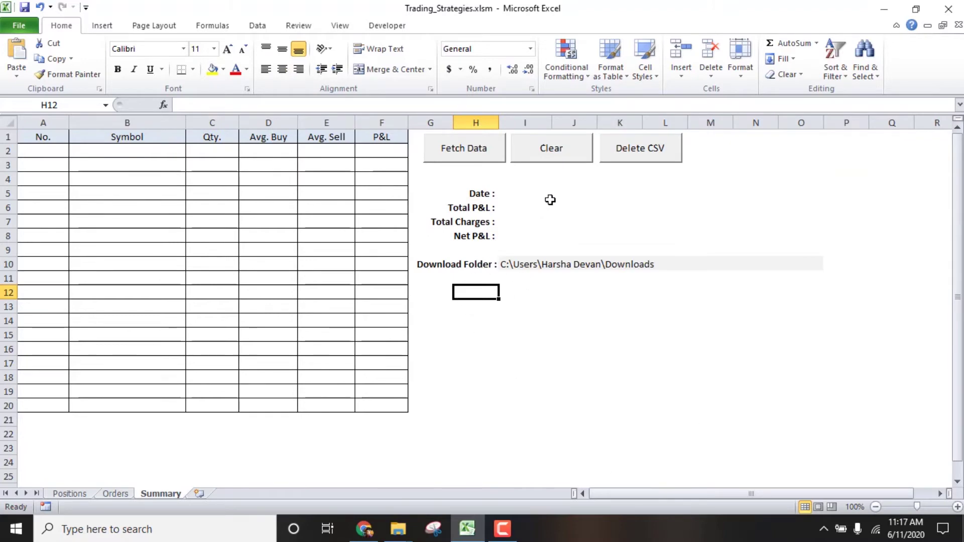
left_click(625, 149)
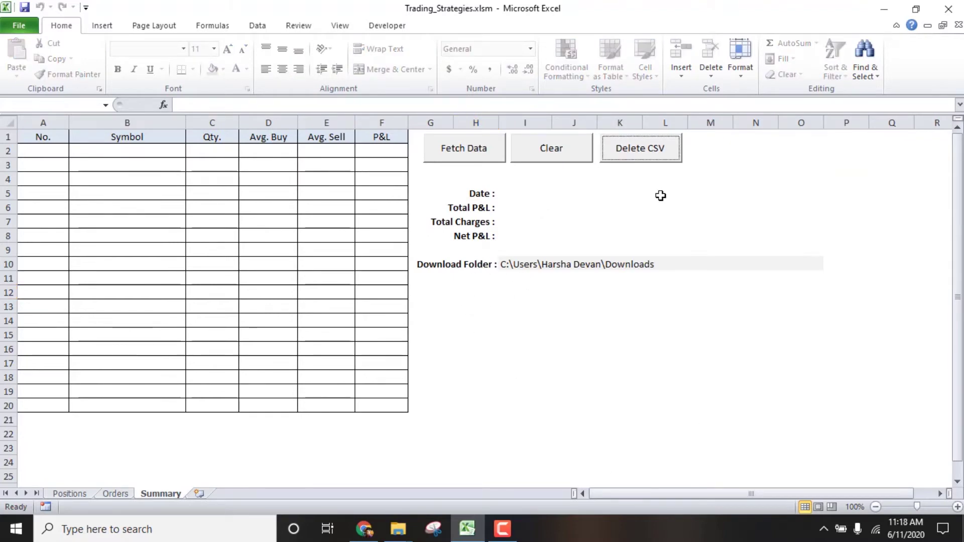
left_click(644, 158)
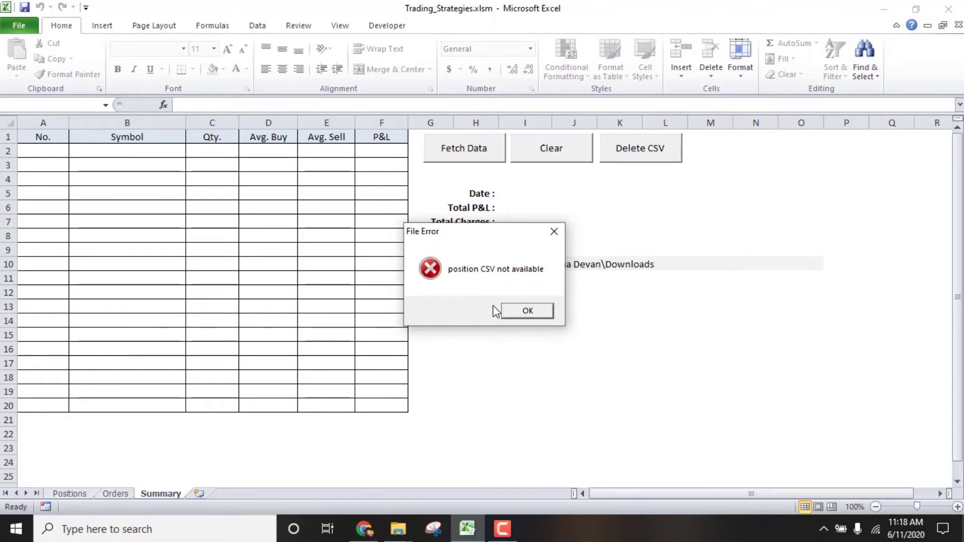
Dismiss the missing position and order CSV errors, save the workbook, and return to Kite.
left_click(510, 311)
left_click(518, 308)
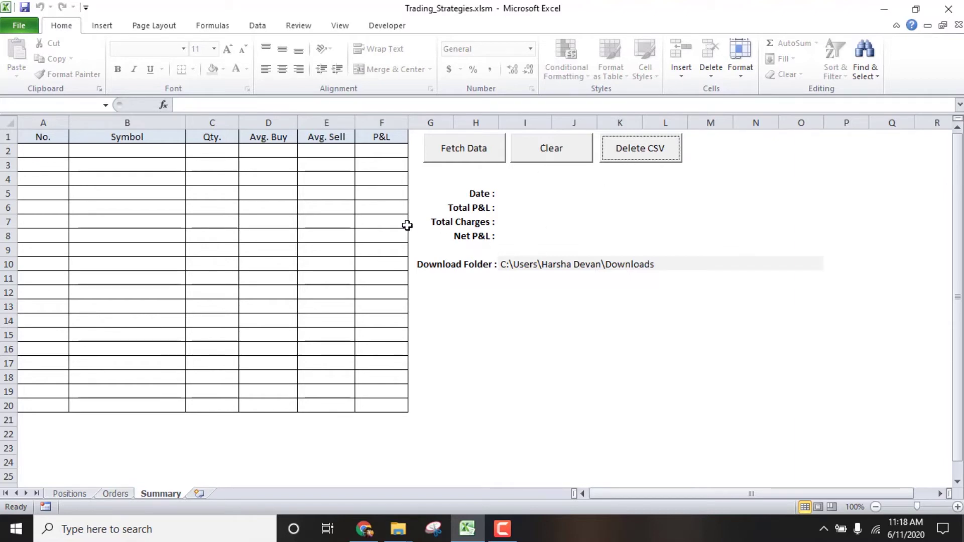
left_click(24, 6)
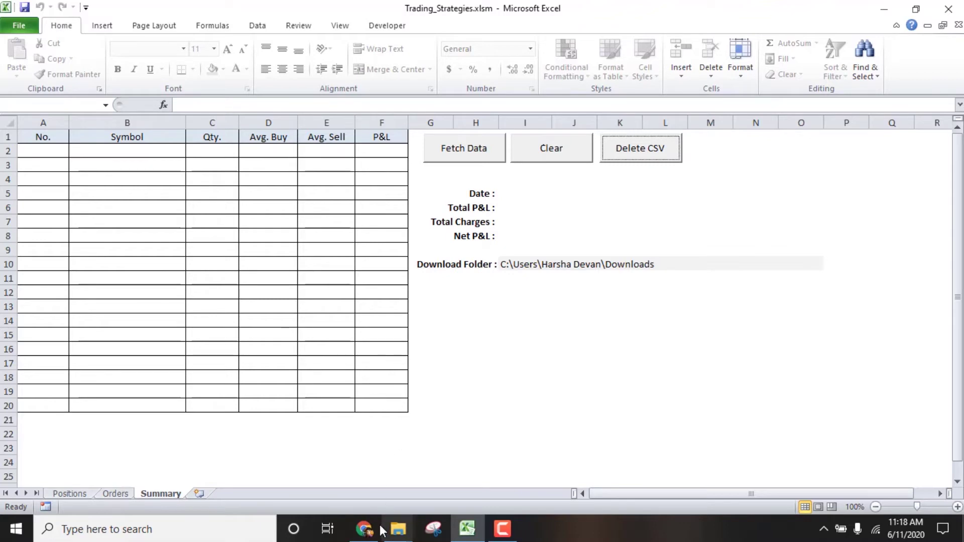
left_click(364, 529)
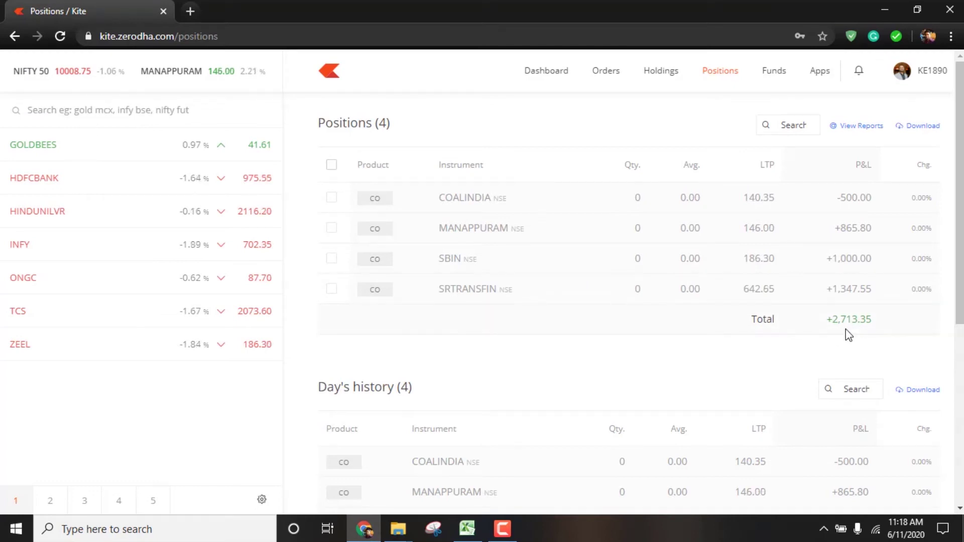
Download the positions and executed orders CSVs from Kite and fetch them into the Summary sheet.
left_click(903, 129)
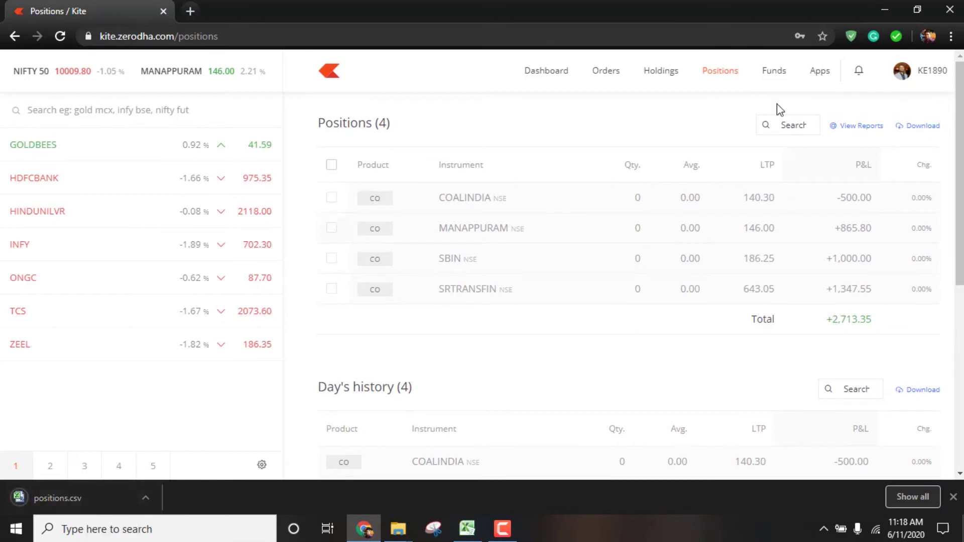
left_click(603, 73)
left_click(918, 164)
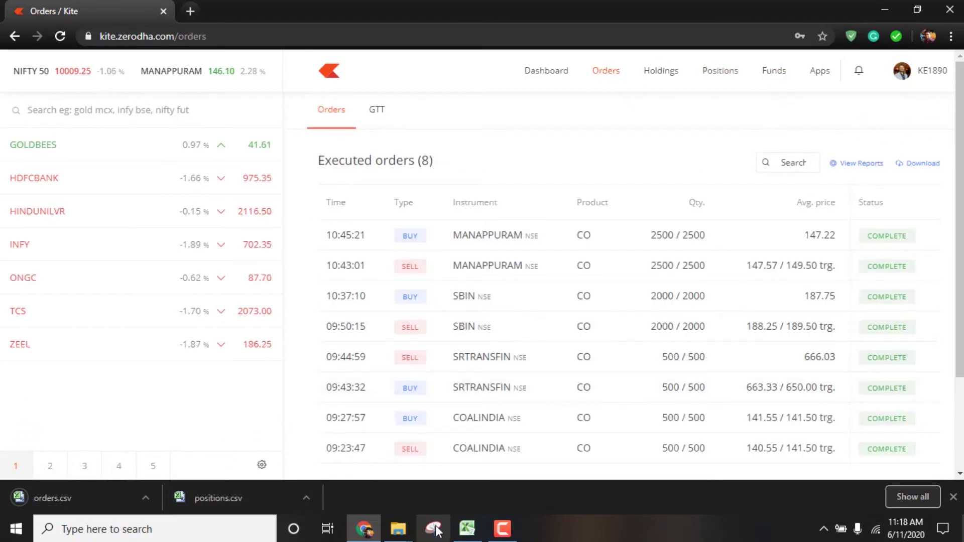
left_click(467, 528)
left_click(463, 151)
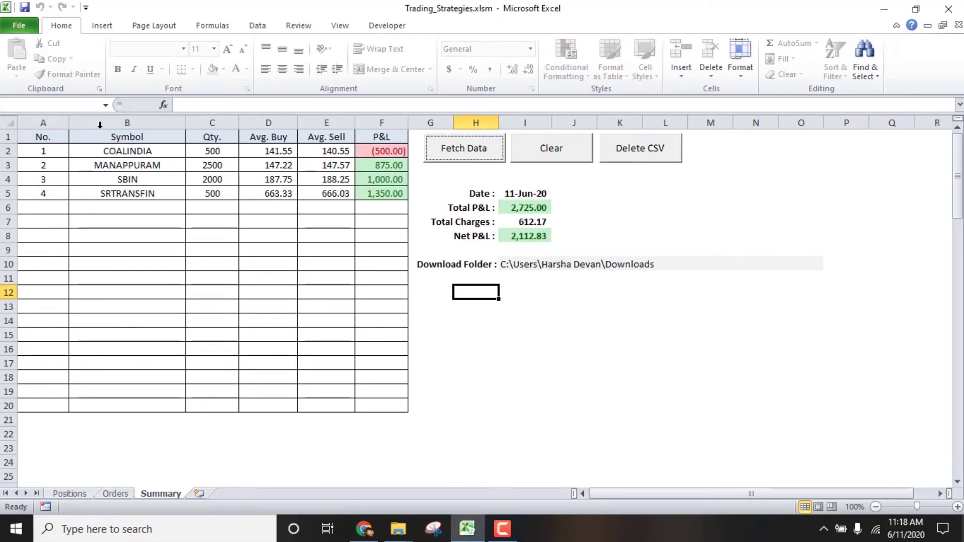
Check the four imported trades and totals: P&L 2,725.00, charges 612.17, net 2,112.83.
left_click_drag(42, 137, 387, 195)
left_click(495, 206)
left_click(522, 210)
left_click(524, 194)
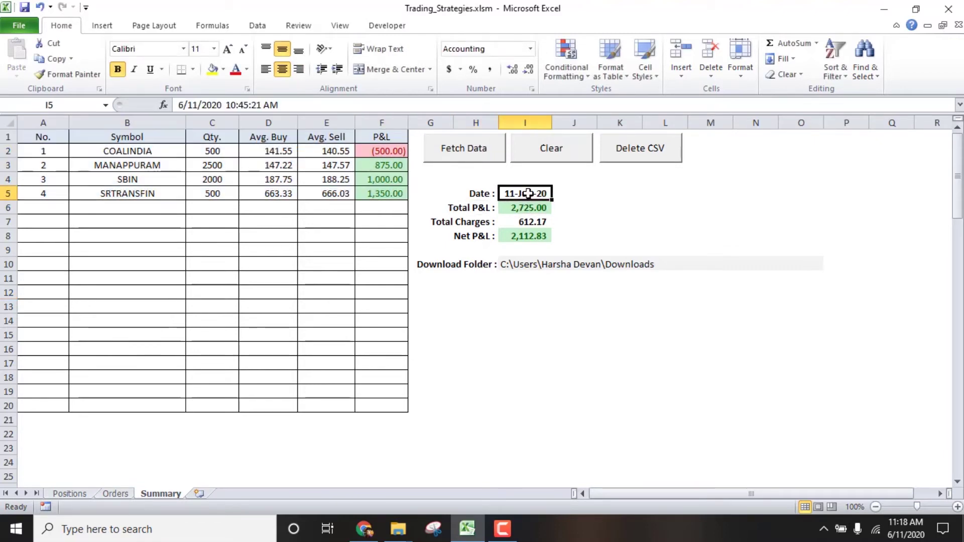
left_click(523, 223)
left_click(514, 237)
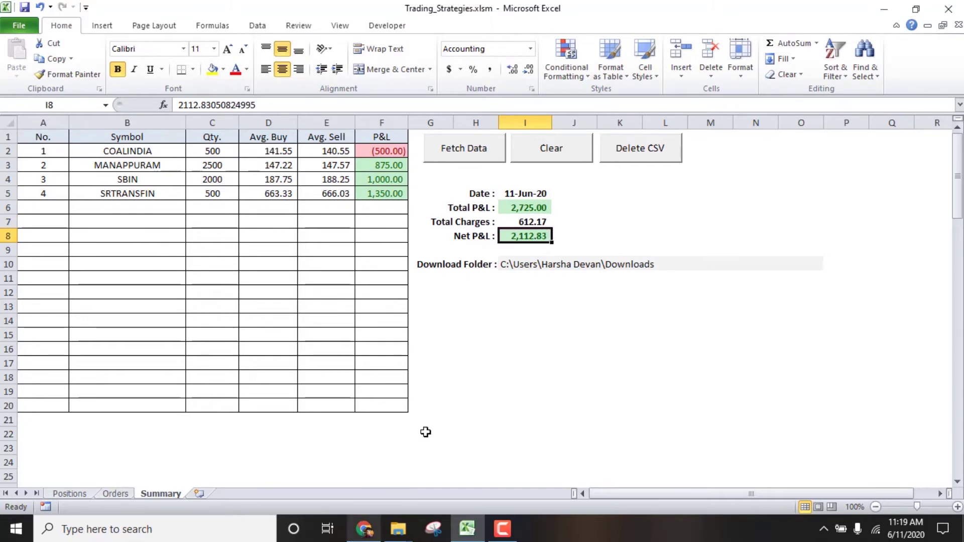
key("Up")
key("Up")
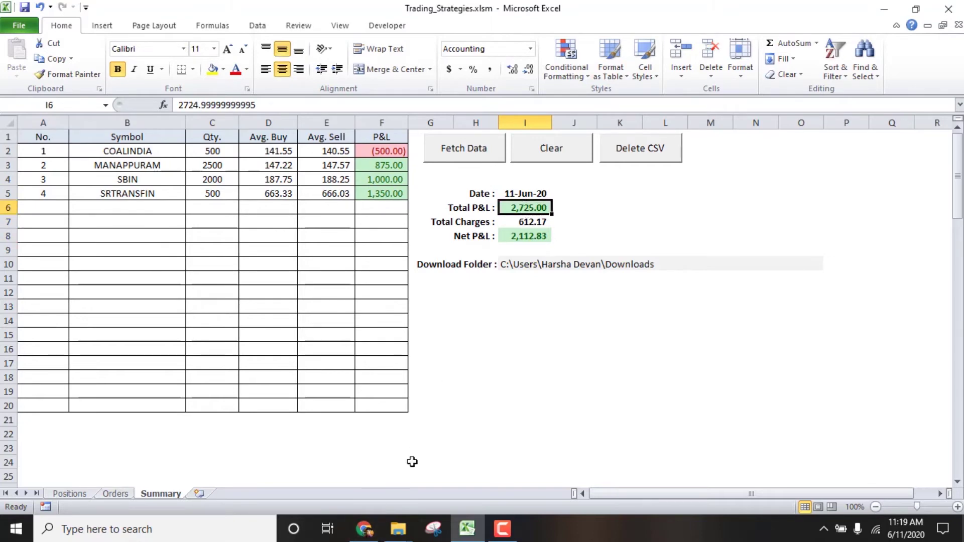
left_click(379, 527)
Compare Kite's +2,713.35 positions total with the sheet, close the downloads bar, and recheck Net P&L 2,112.83.
left_click(740, 76)
left_click_drag(824, 319, 891, 321)
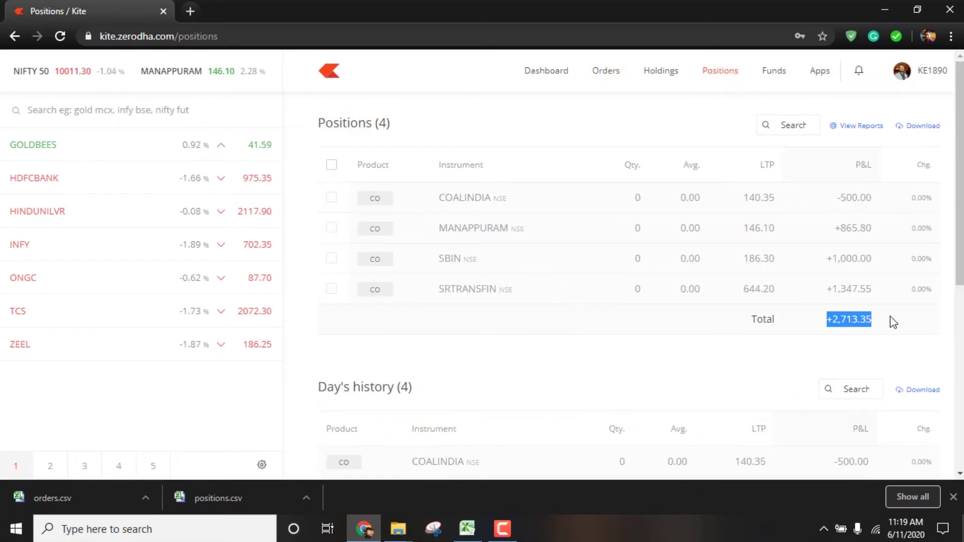
left_click(825, 326)
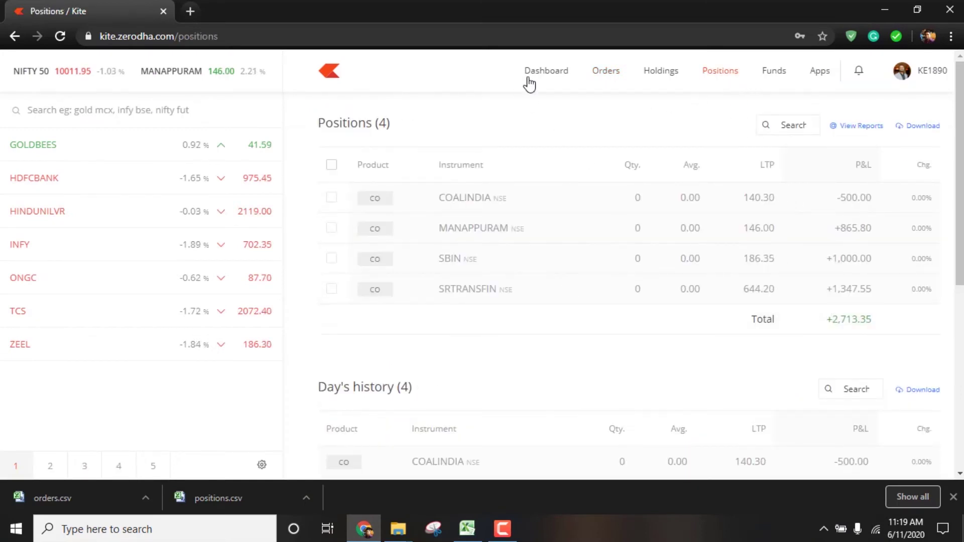
left_click(593, 74)
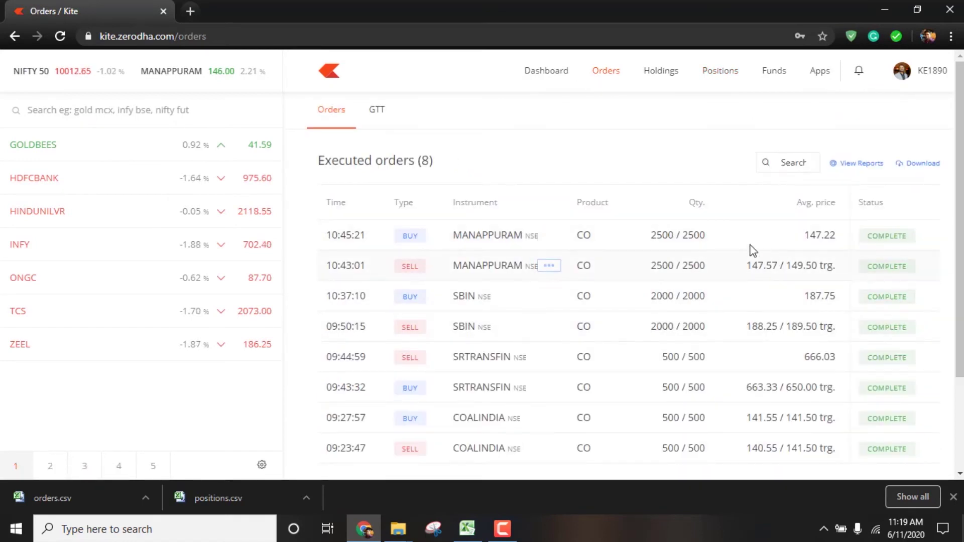
left_click(726, 71)
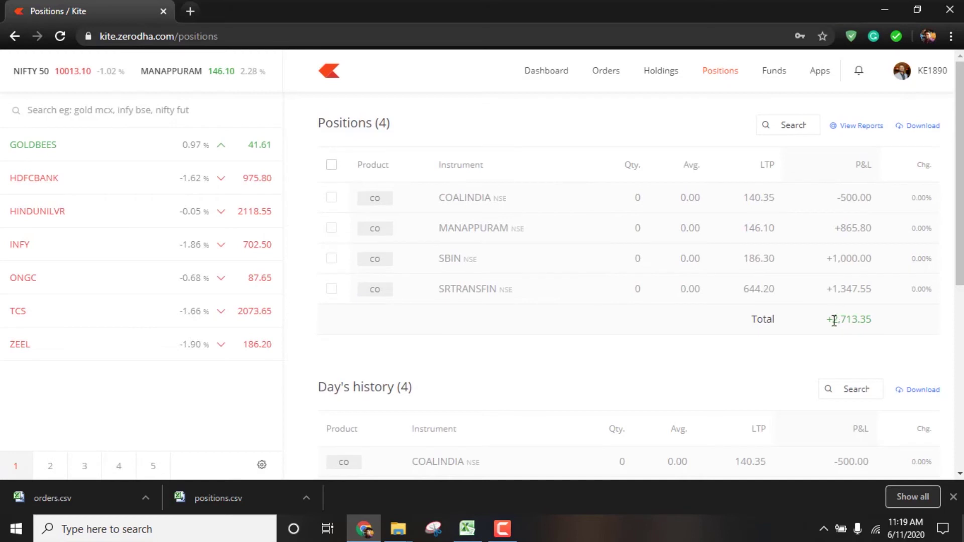
left_click_drag(826, 325, 889, 327)
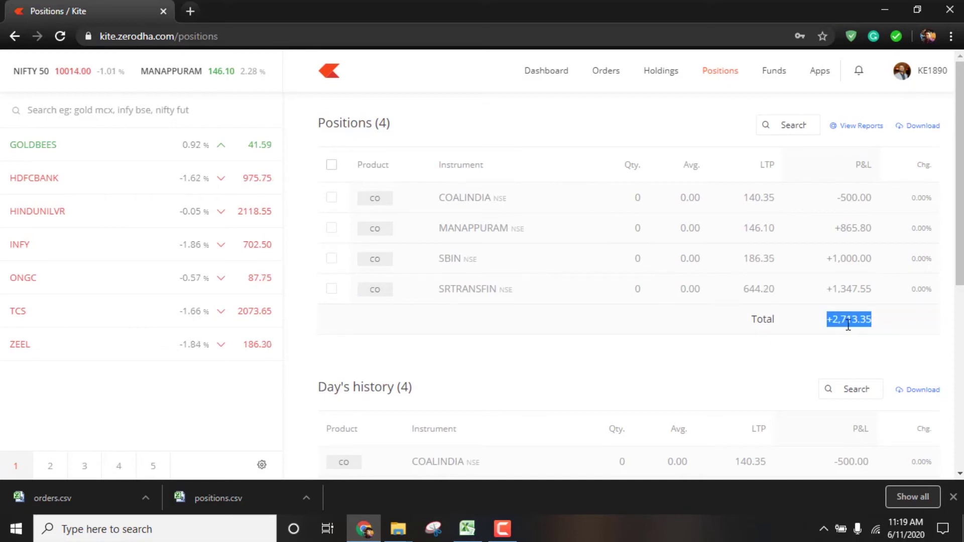
left_click(953, 496)
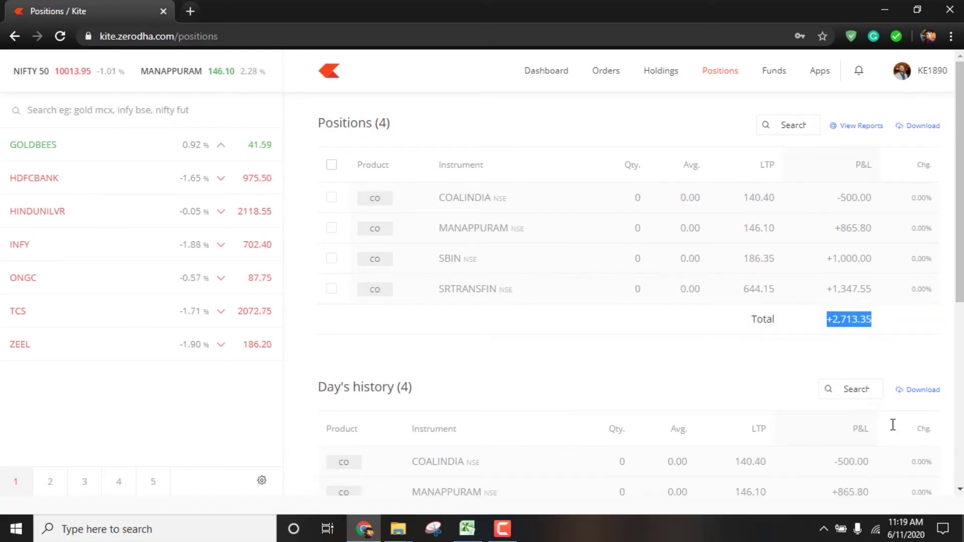
left_click(466, 529)
left_click(525, 236)
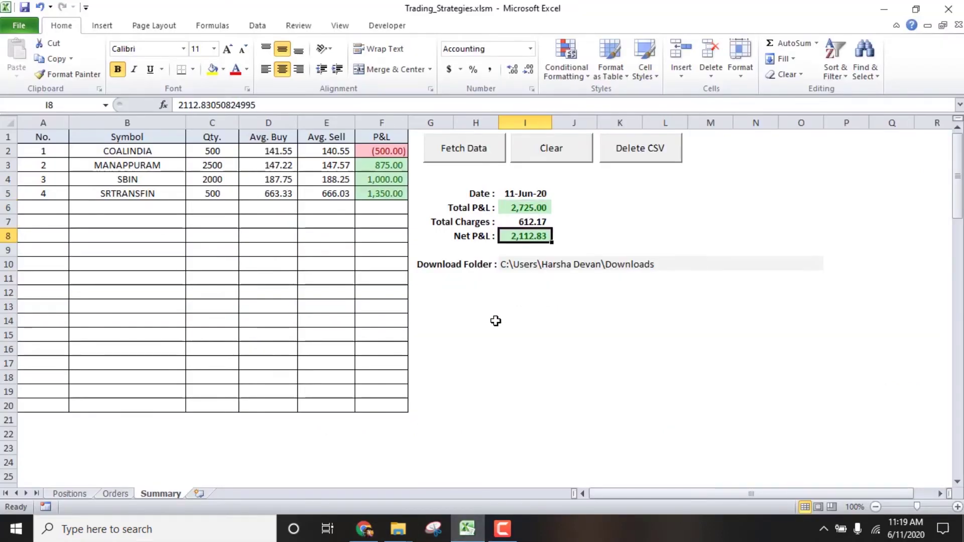
Save the filled workbook, then delete the downloaded CSVs with the Delete CSV button.
left_click(24, 7)
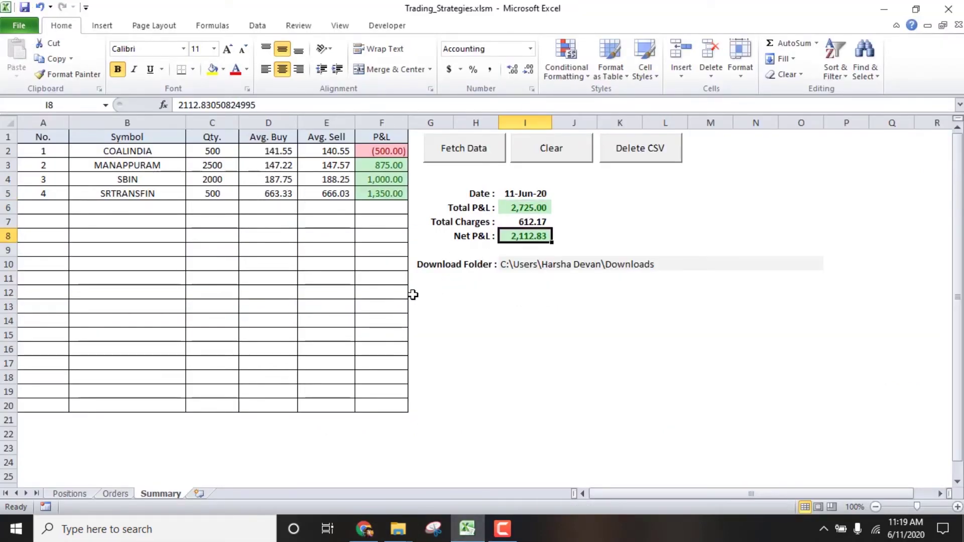
left_click(364, 528)
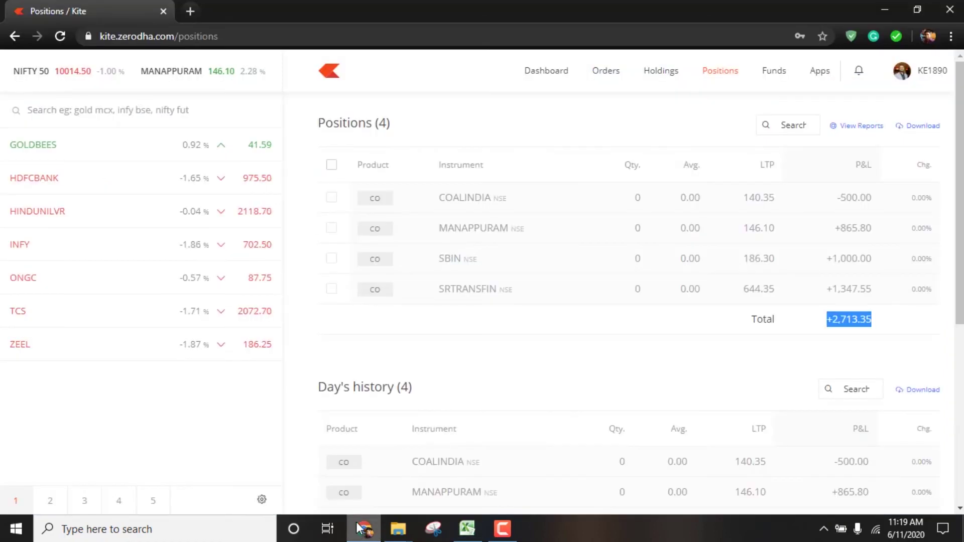
left_click(468, 529)
left_click(466, 404)
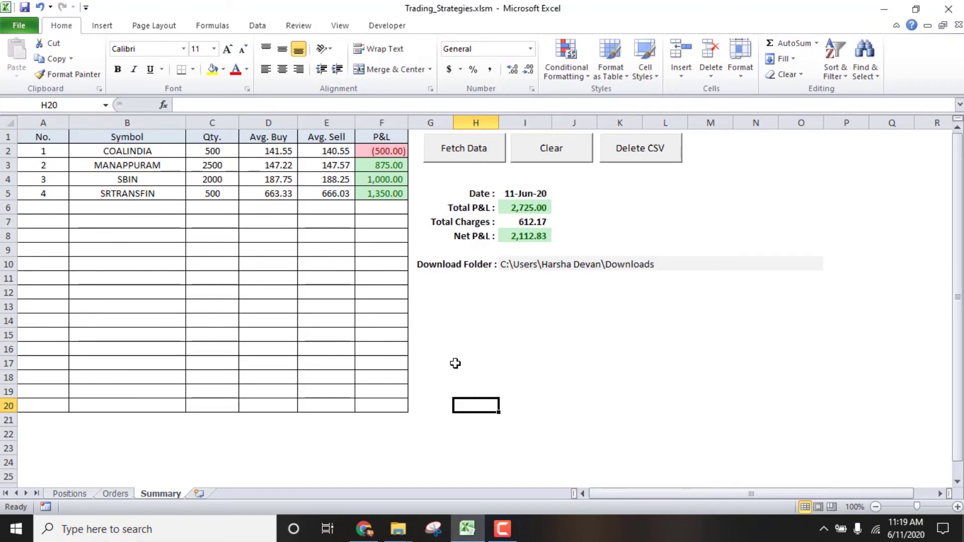
left_click(654, 153)
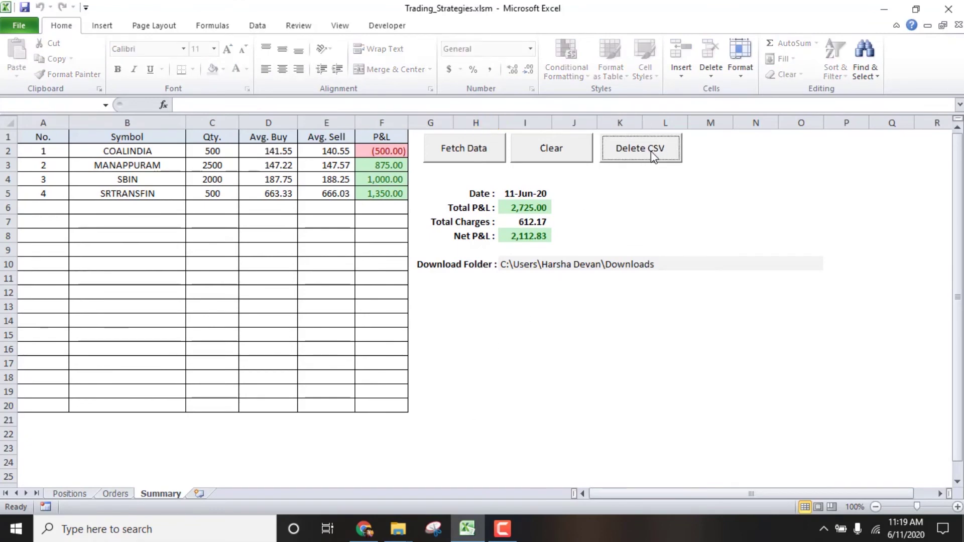
Download fresh orders and positions CSVs from Zerodha Kite.
left_click(364, 529)
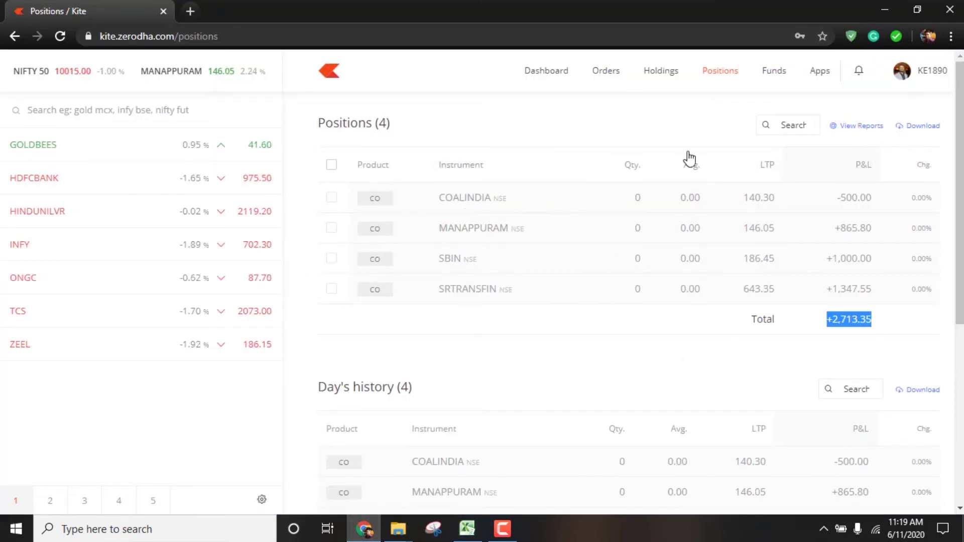
left_click(605, 74)
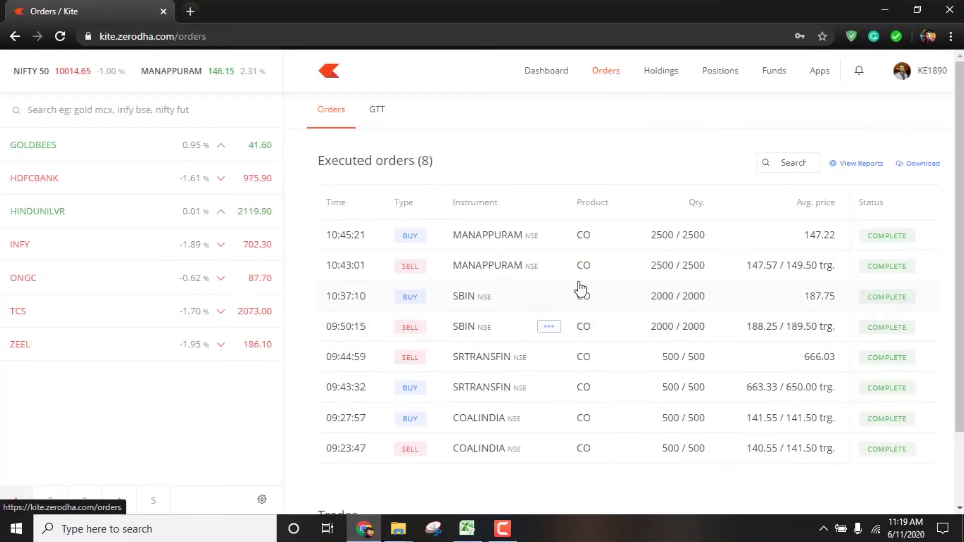
left_click(922, 163)
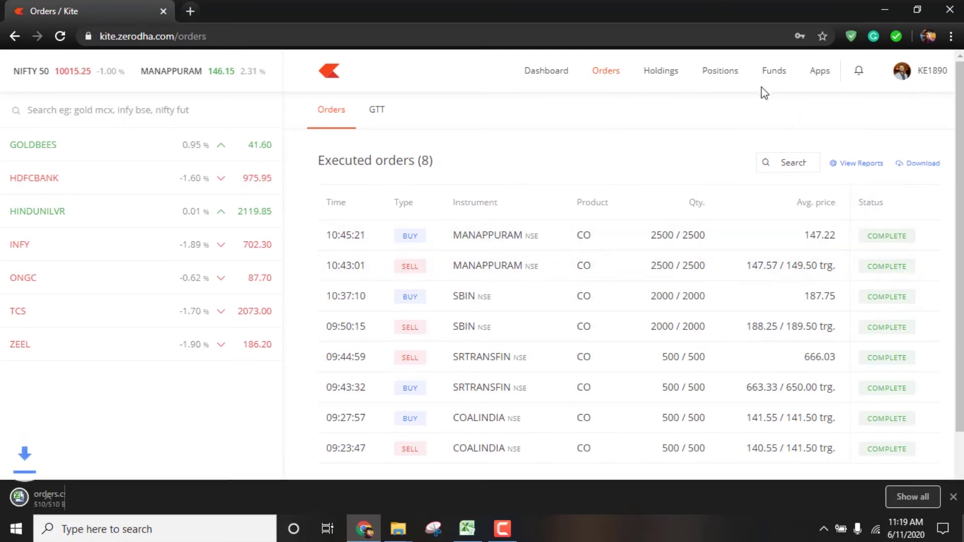
left_click(720, 71)
left_click(924, 127)
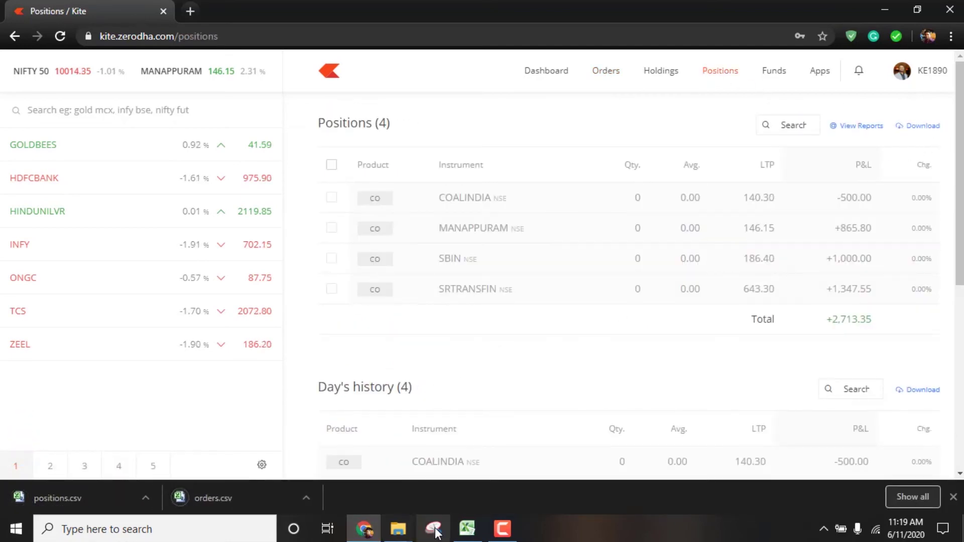
Re-import the new CSVs into the Summary sheet with Fetch Data, then return to Kite.
left_click(462, 527)
left_click(476, 147)
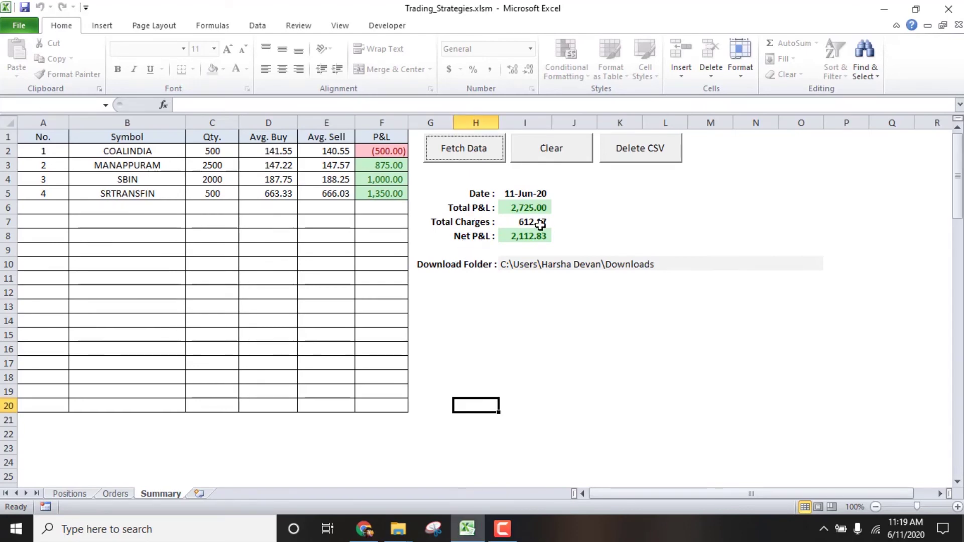
left_click(365, 529)
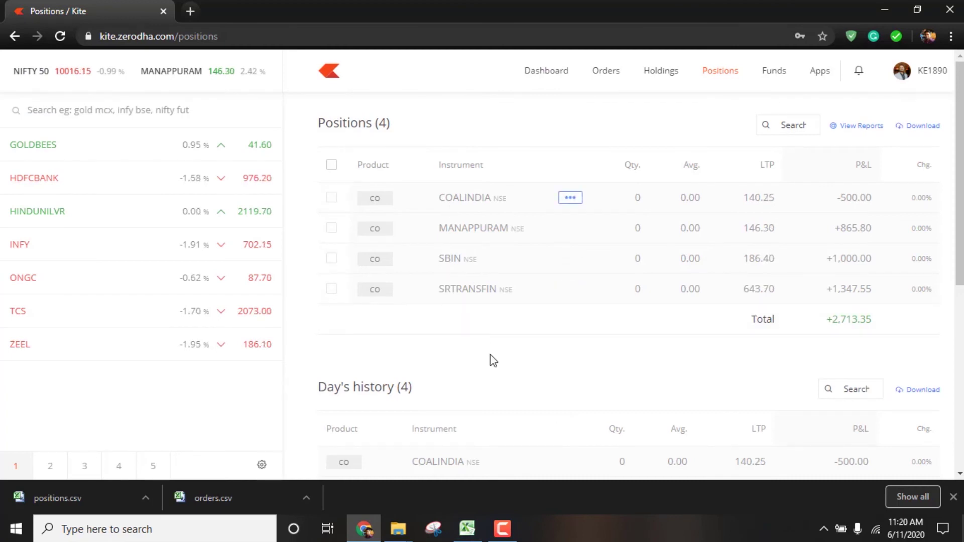
Check the +2,713.35 positions total, dismiss Chrome's downloads bar, and return to Excel.
left_click_drag(827, 320, 867, 320)
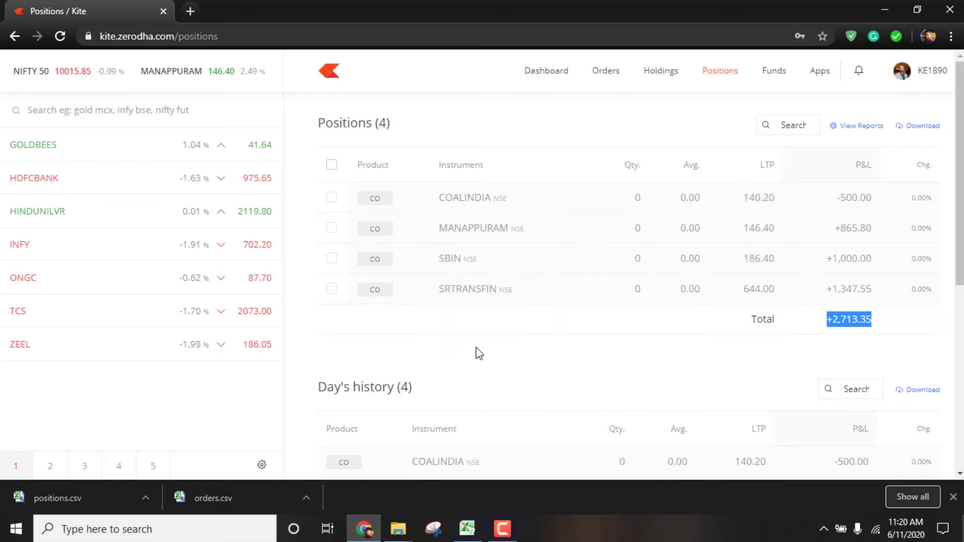
left_click(953, 498)
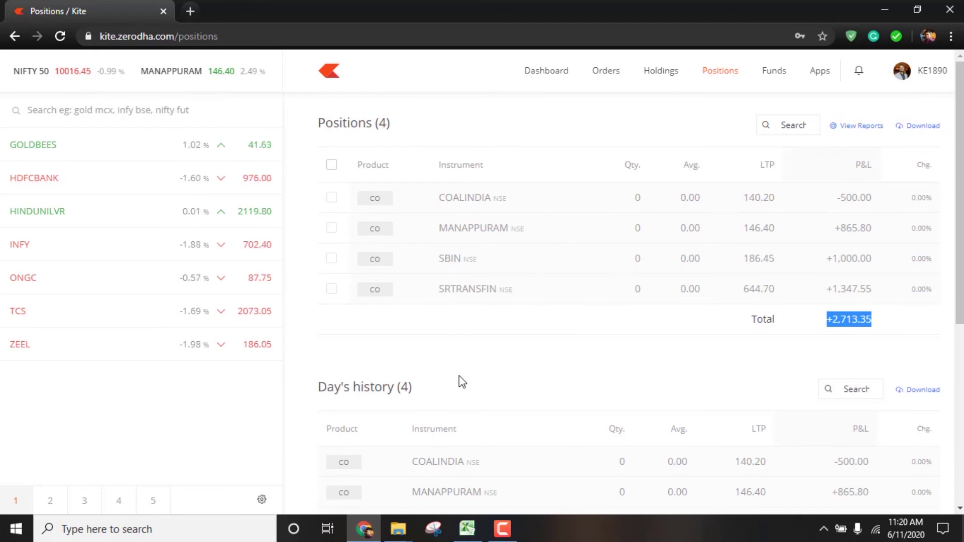
left_click(532, 374)
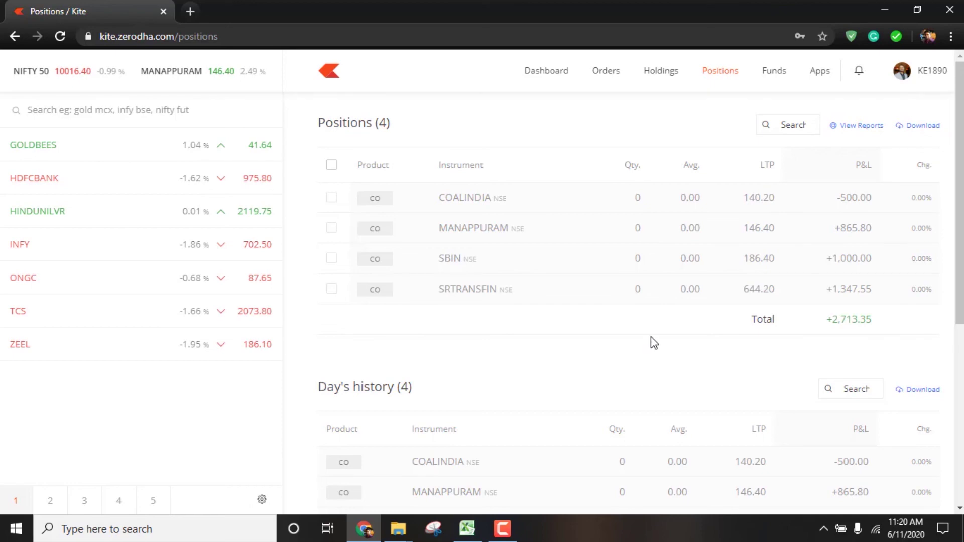
left_click(467, 529)
Save the Trading_Strategies workbook and select cell A2 on the Summary sheet.
left_click(24, 7)
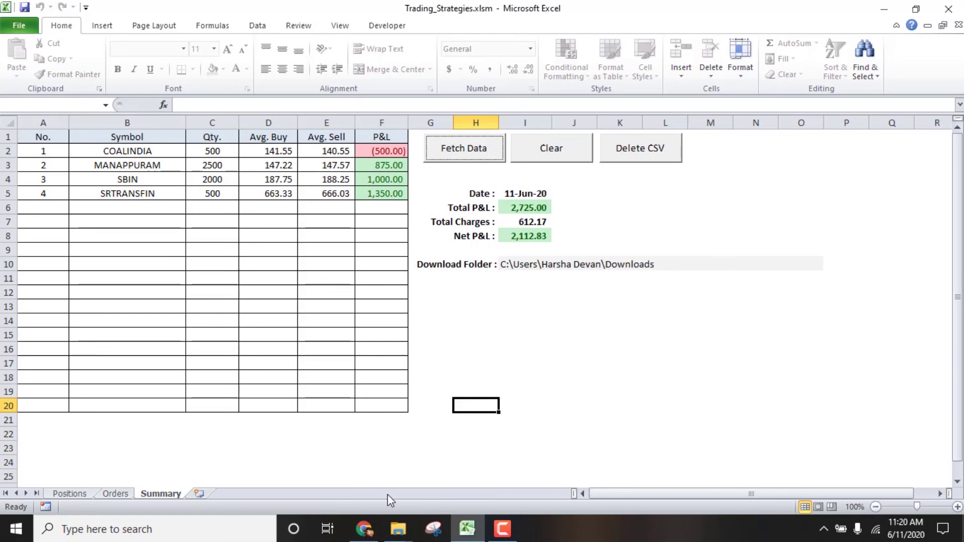
left_click(32, 145)
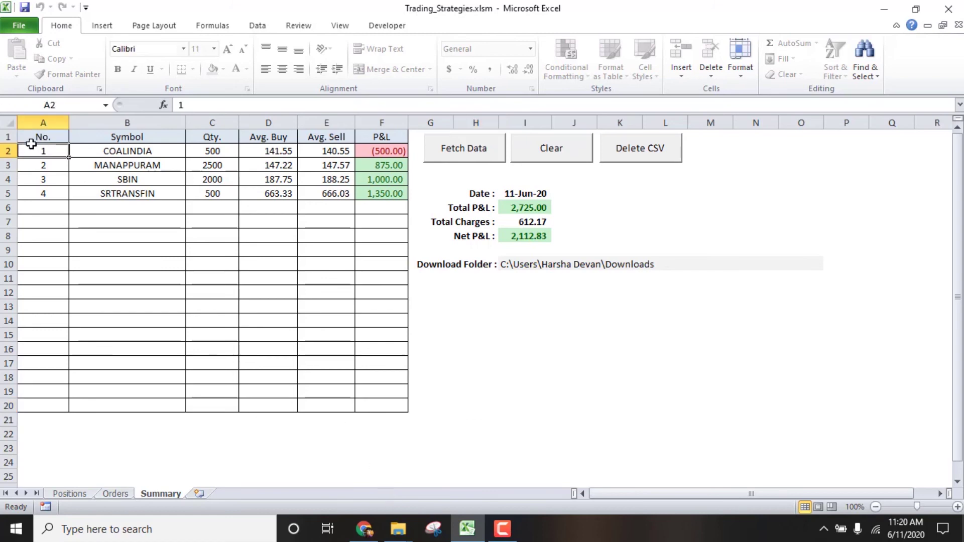